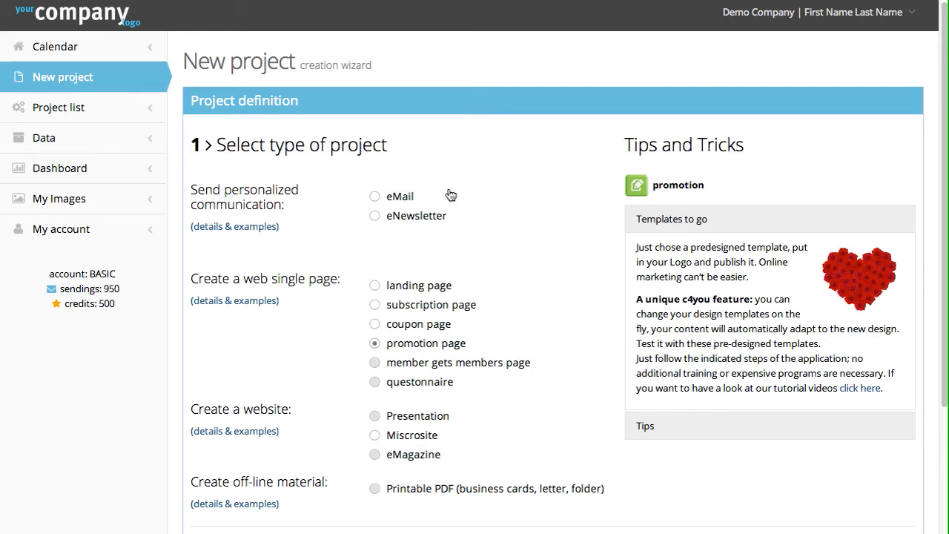
- Select 'landing page' as the project type in the New project wizard
{"action": "scroll", "coordinate": [449, 193], "scroll_direction": "down", "scroll_amount": 1}
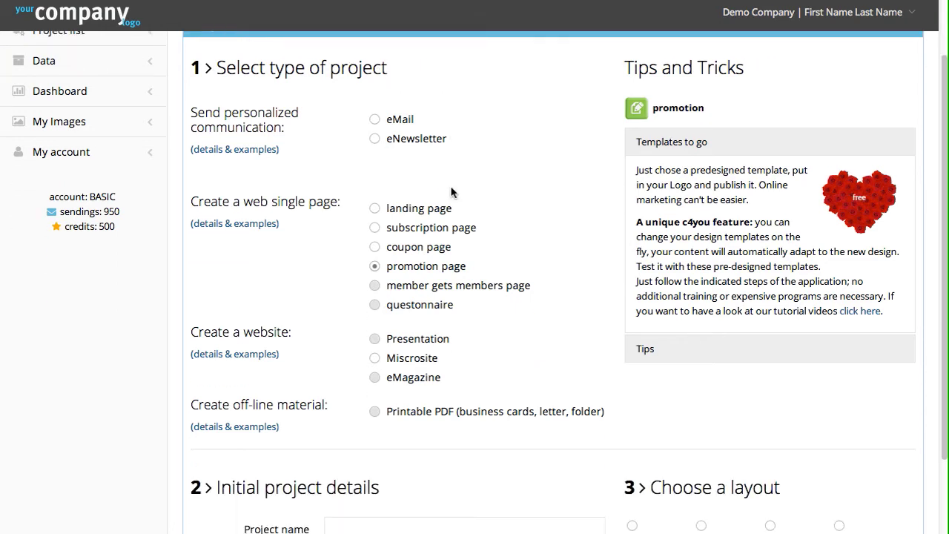
{"action": "left_click", "coordinate": [377, 215]}
{"action": "scroll", "coordinate": [485, 216], "scroll_direction": "down", "scroll_amount": 2}
{"action": "scroll", "coordinate": [470, 290], "scroll_direction": "down", "scroll_amount": 1}
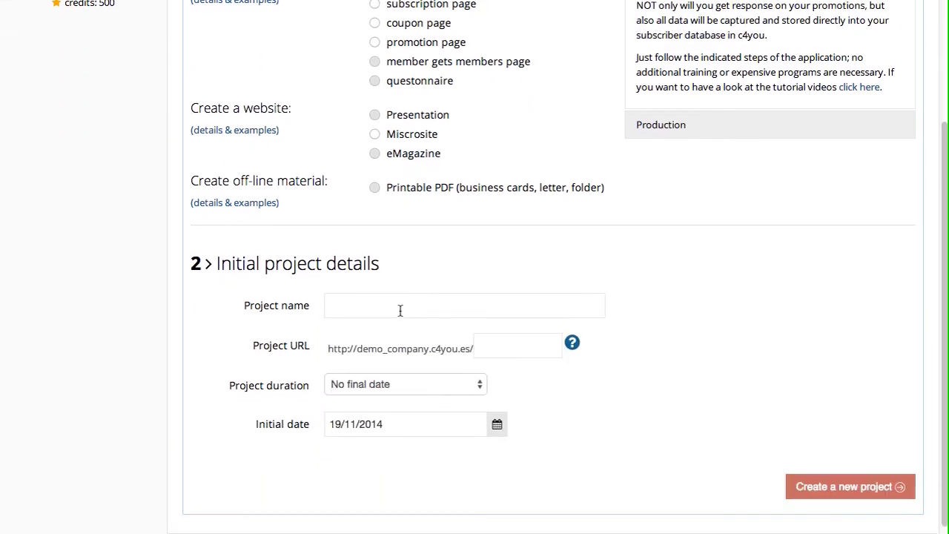
- Name the project 'test landingpages' and set its URL to 'testlandingpages'
{"action": "left_click", "coordinate": [399, 303]}
{"action": "type", "text": "test landin"}
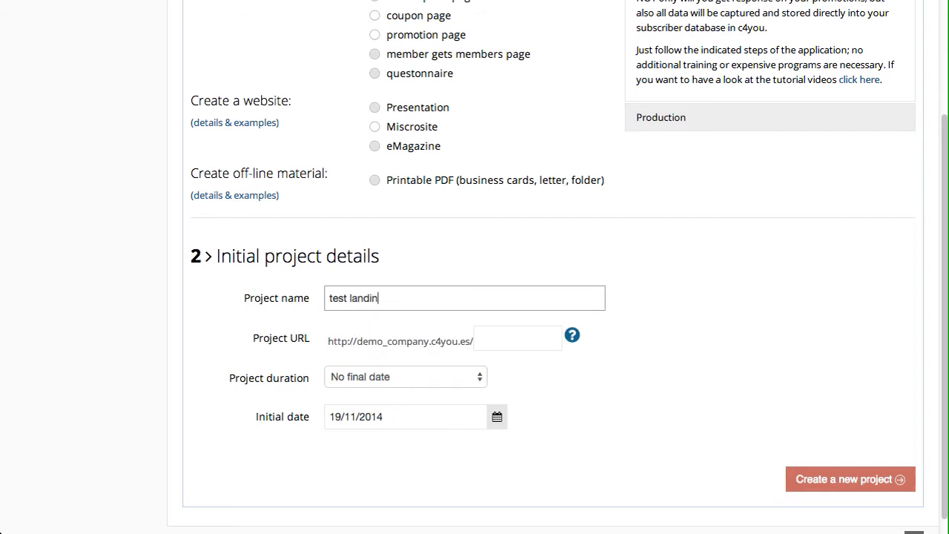
{"action": "type", "text": "gpages"}
{"action": "left_click_drag", "start_coordinate": [428, 300], "coordinate": [316, 297]}
{"action": "key", "text": "ctrl+c"}
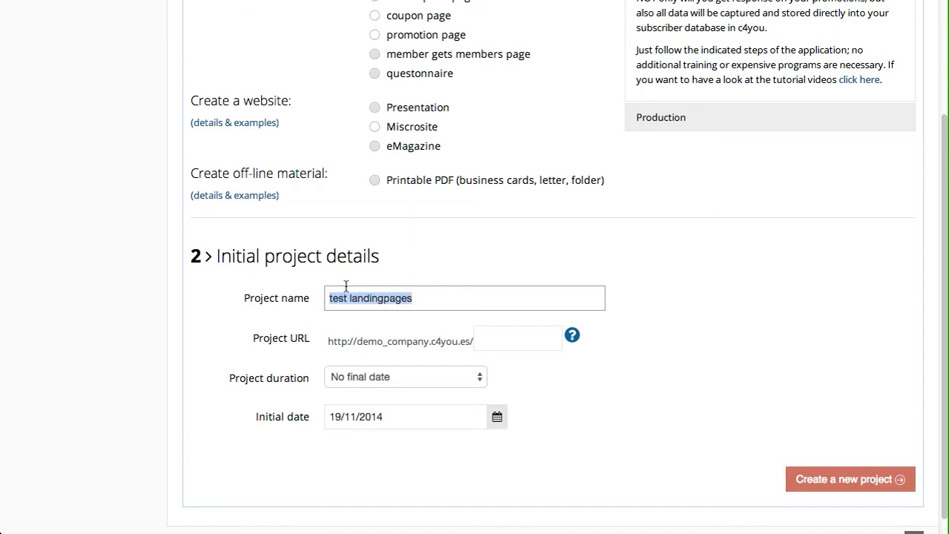
{"action": "left_click", "coordinate": [523, 336]}
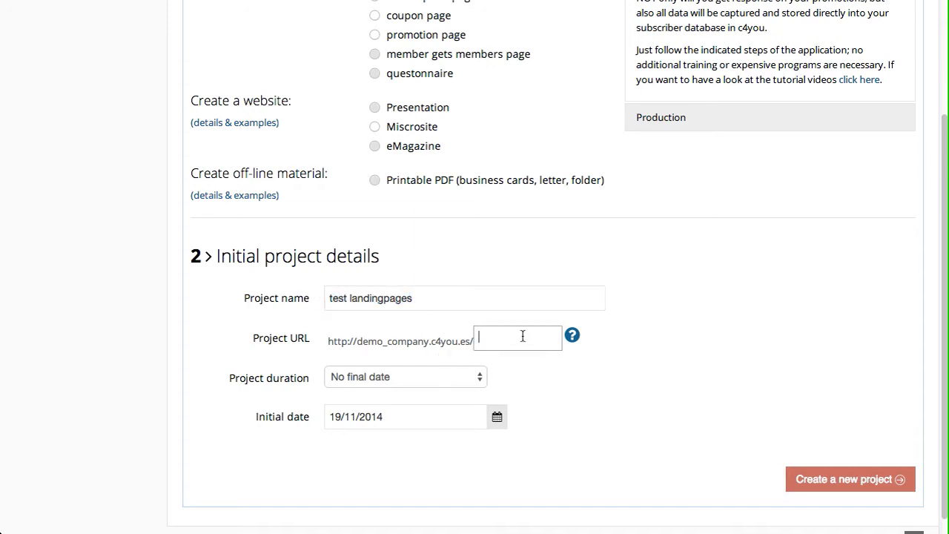
{"action": "key", "text": "ctrl+v"}
{"action": "key", "text": "BackSpace"}
- Keep the project duration at No final date and create the project
{"action": "left_click", "coordinate": [424, 377]}
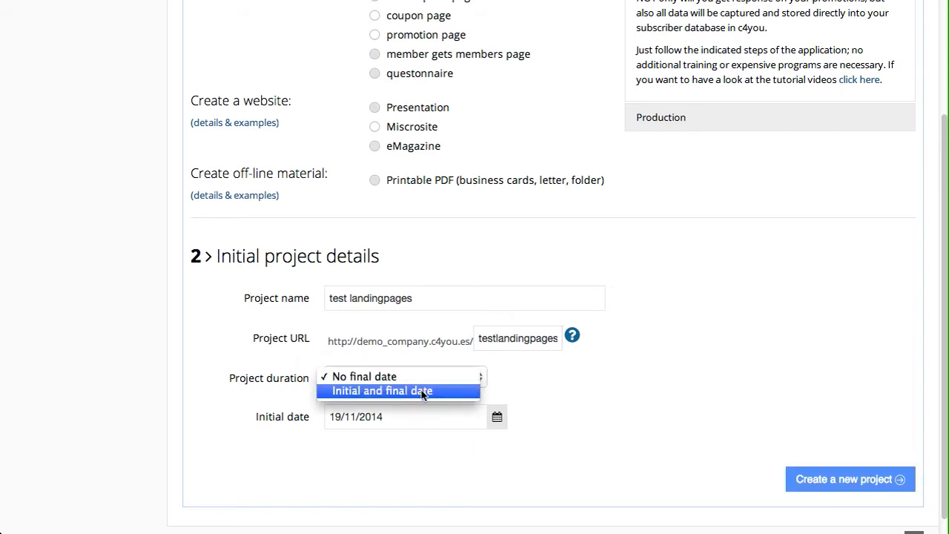
{"action": "left_click", "coordinate": [421, 390]}
{"action": "left_click", "coordinate": [410, 380]}
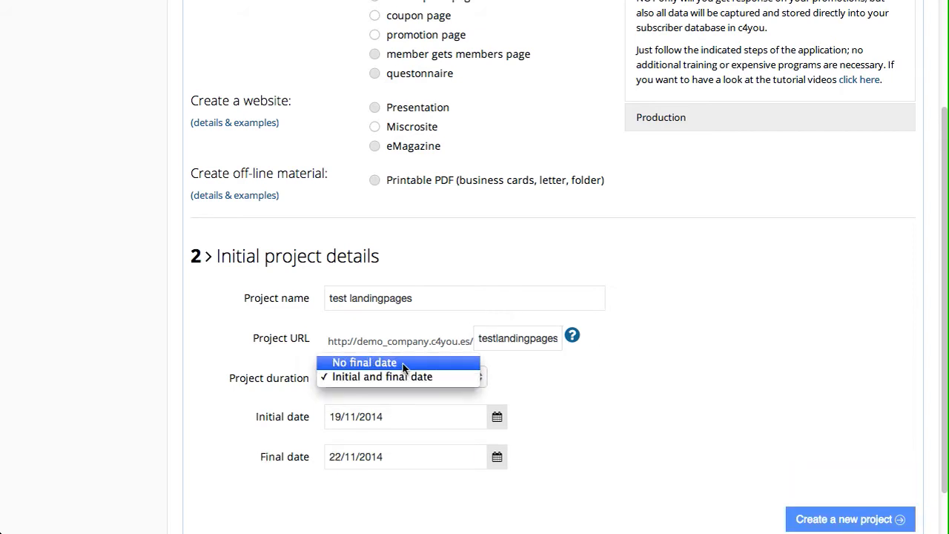
{"action": "left_click", "coordinate": [434, 362]}
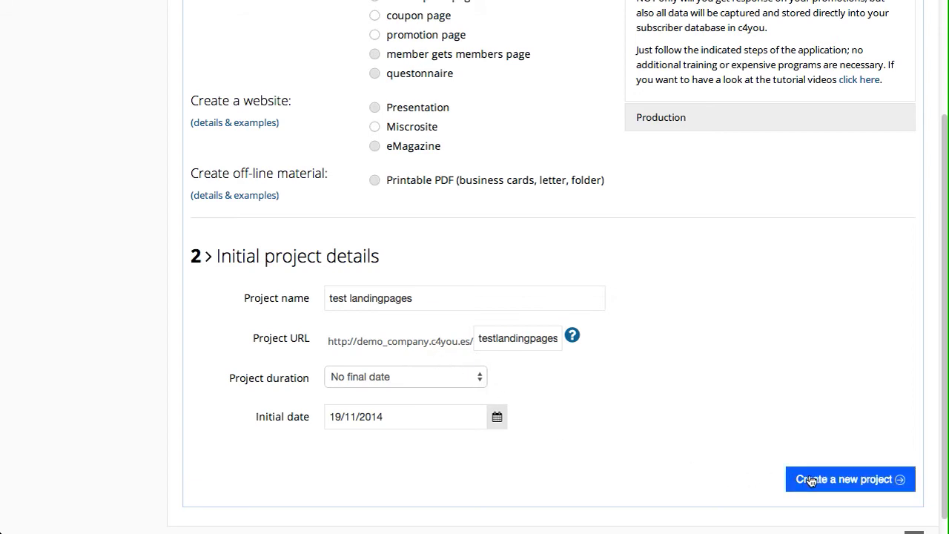
{"action": "left_click", "coordinate": [811, 480]}
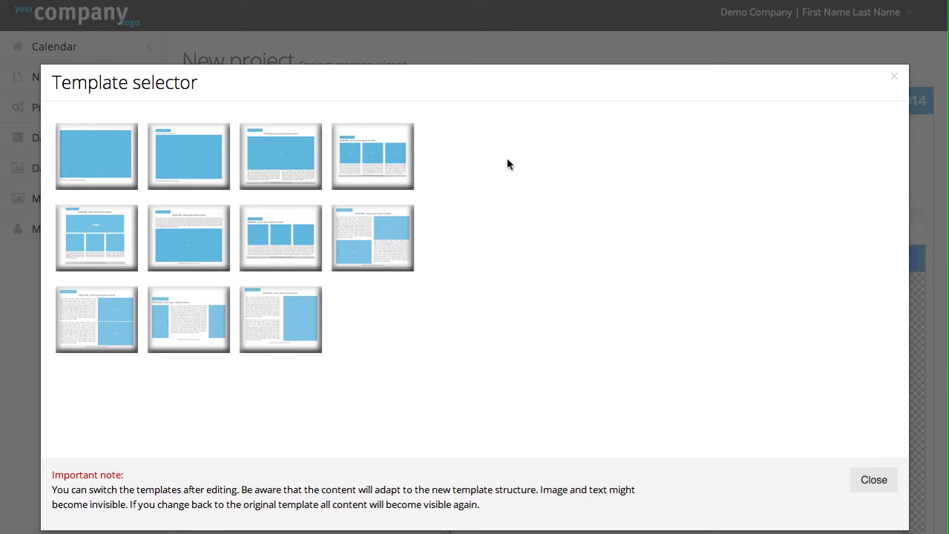
- Preview the second layout, template LPA0013-1, in the Template selector
{"action": "left_click", "coordinate": [206, 156]}
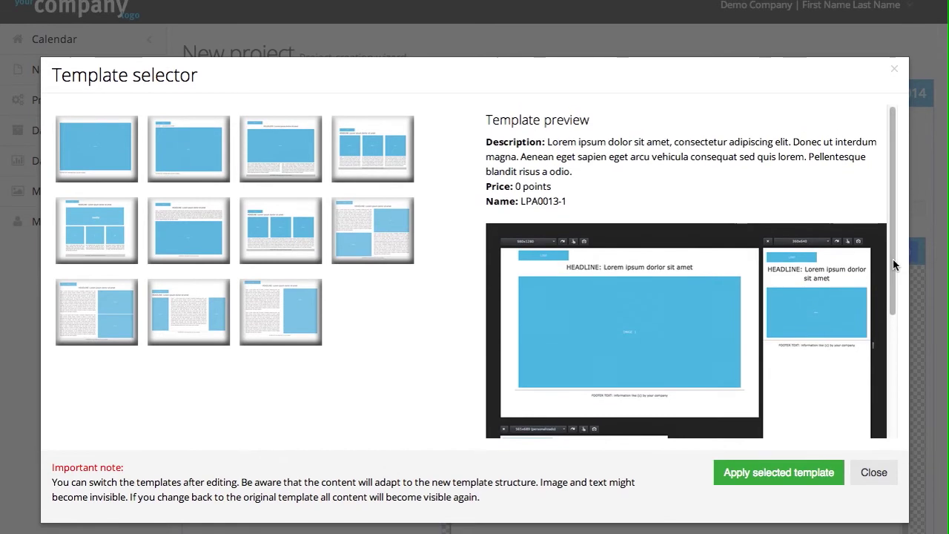
{"action": "scroll", "coordinate": [895, 277], "scroll_direction": "down", "scroll_amount": 1}
{"action": "scroll", "coordinate": [895, 276], "scroll_direction": "down", "scroll_amount": 4}
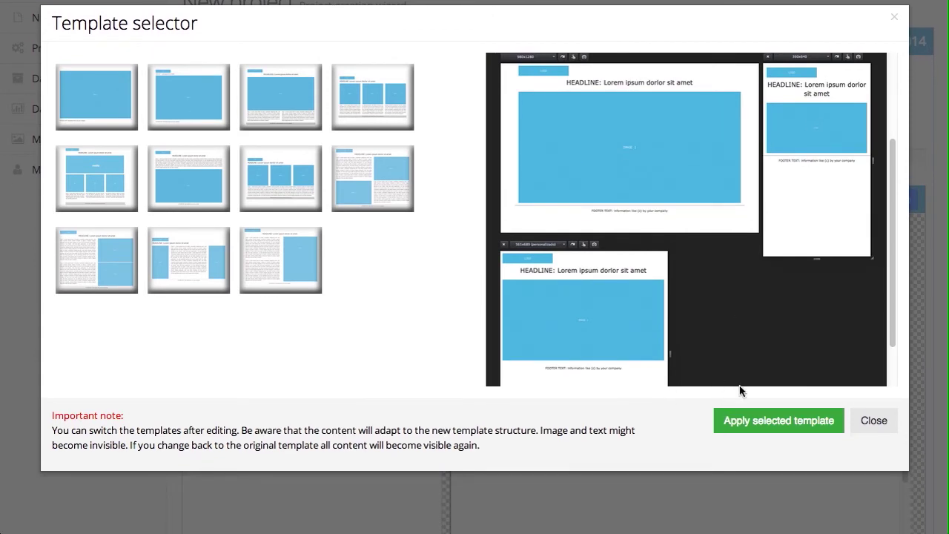
- Apply the LPA0013-1 template and start replacing the media 1 image
{"action": "left_click", "coordinate": [790, 429]}
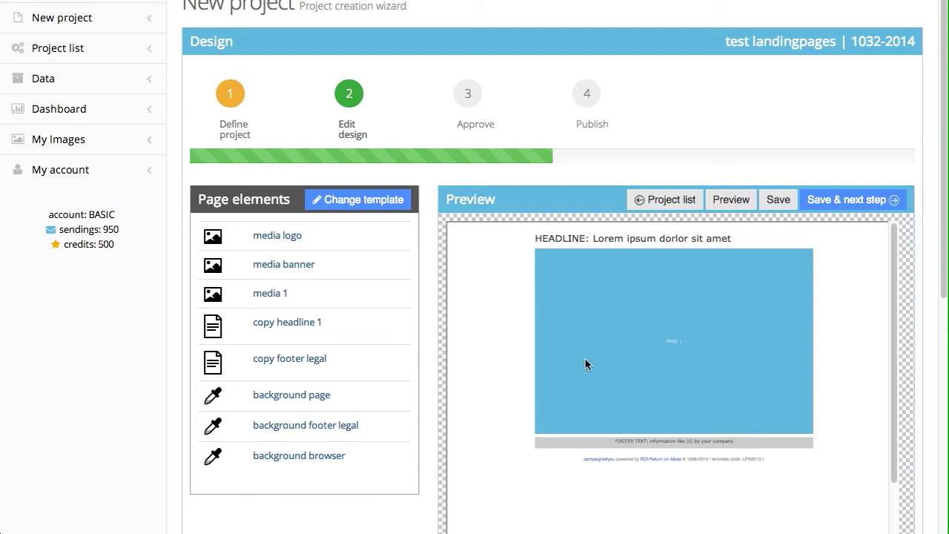
{"action": "left_click", "coordinate": [267, 293]}
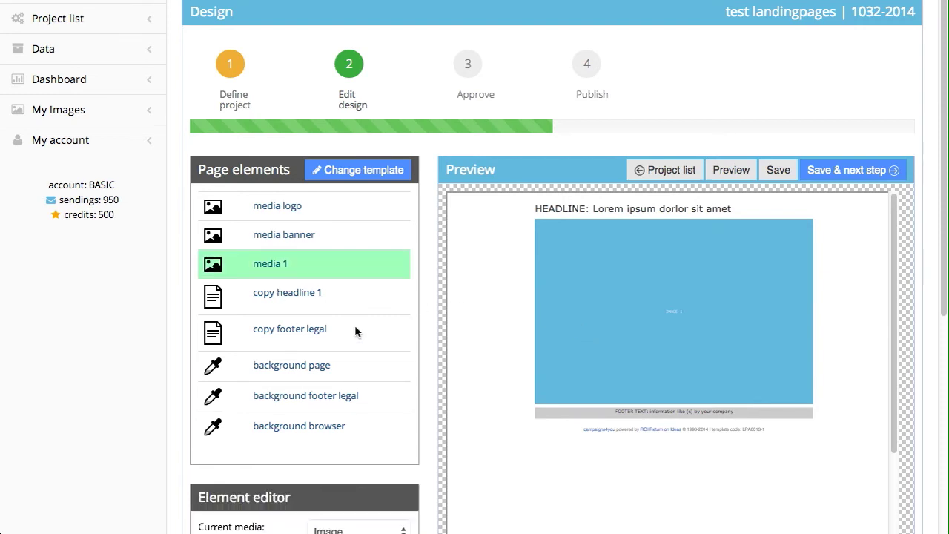
{"action": "scroll", "coordinate": [359, 325], "scroll_direction": "down", "scroll_amount": 5}
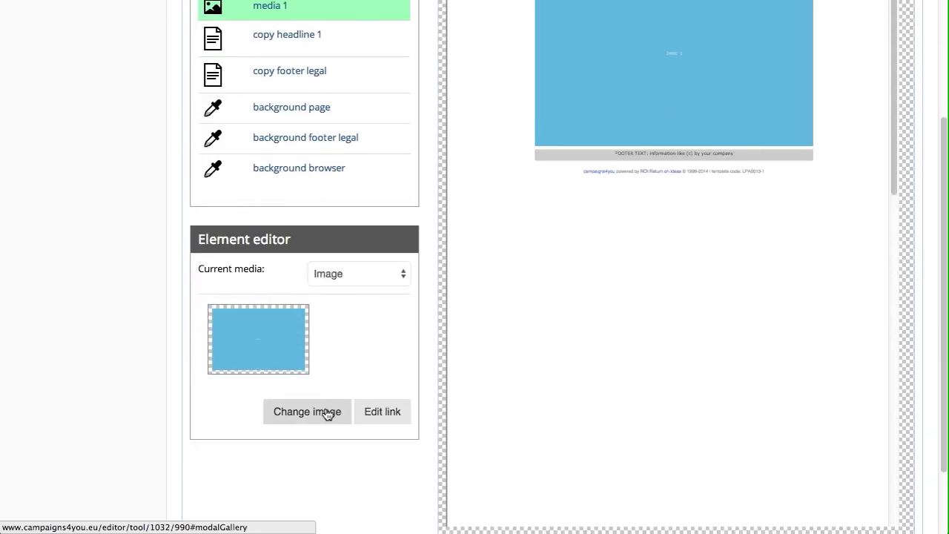
{"action": "left_click", "coordinate": [328, 414]}
- Search the images for 'valentines' and put the fiery LOVE picture into media 1
{"action": "left_click", "coordinate": [95, 248]}
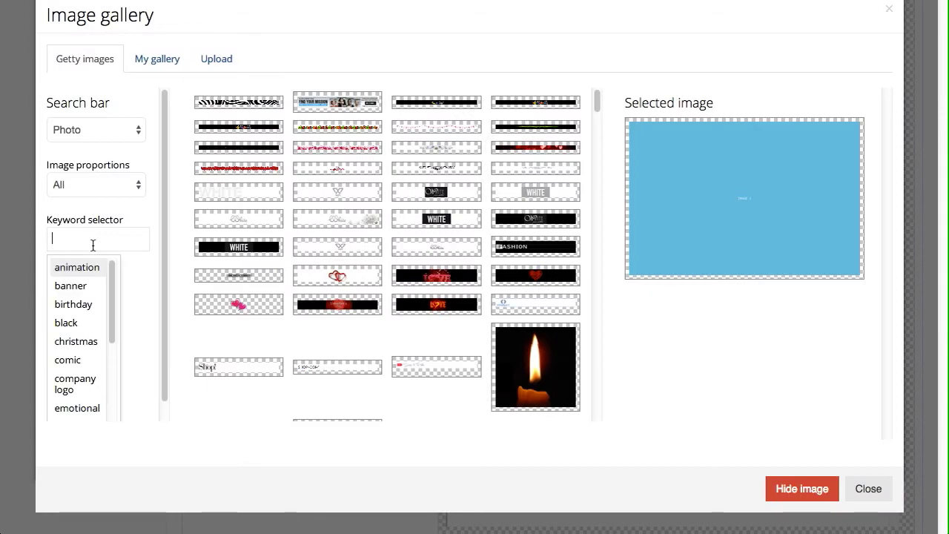
{"action": "type", "text": "valt"}
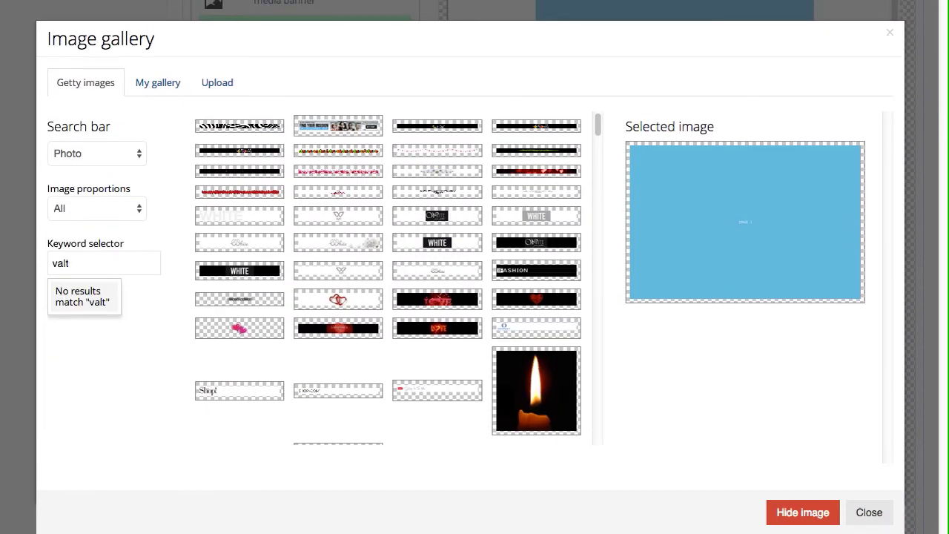
{"action": "key", "text": "BackSpace"}
{"action": "left_click", "coordinate": [91, 289]}
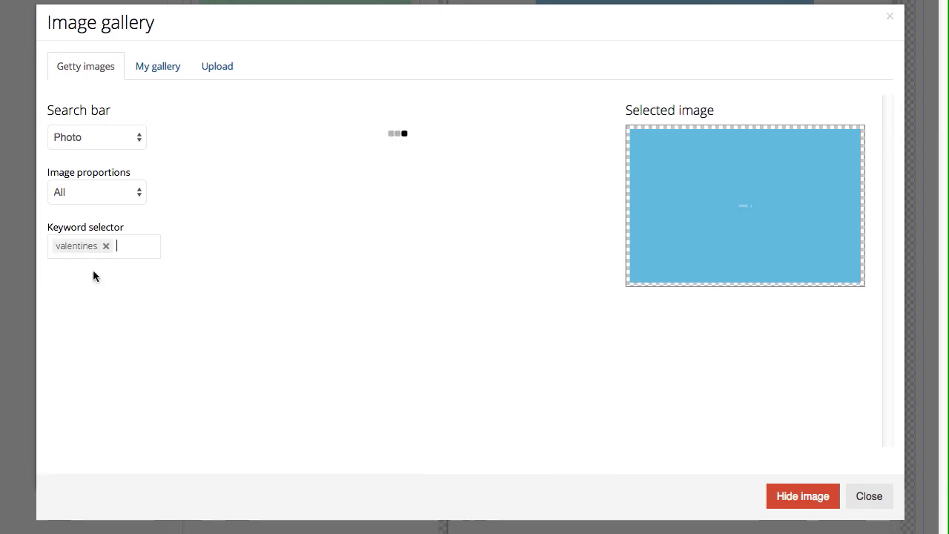
{"action": "left_click", "coordinate": [337, 315]}
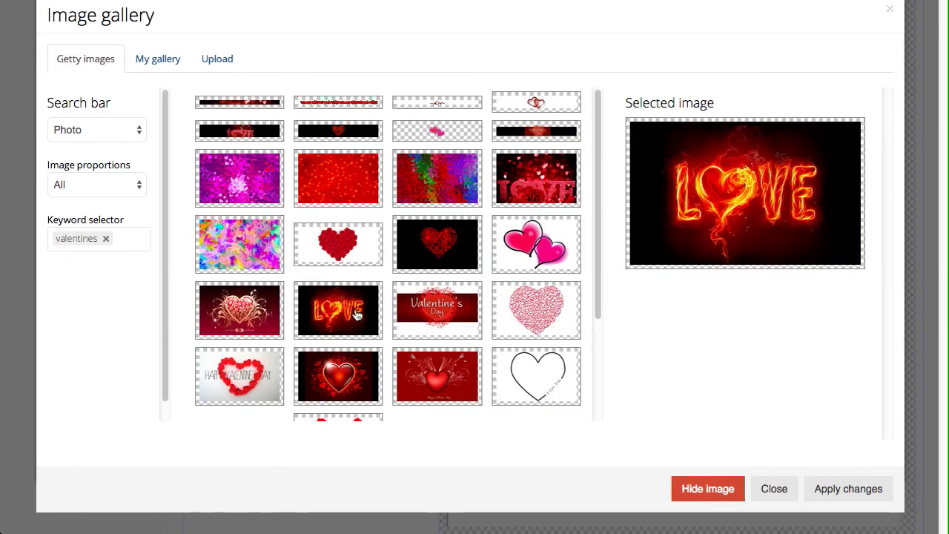
{"action": "left_click", "coordinate": [848, 489]}
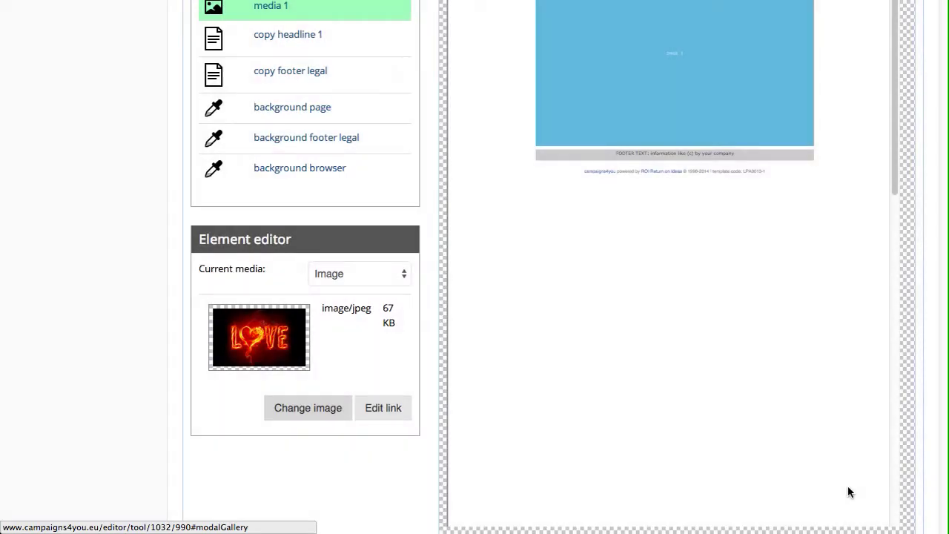
{"action": "scroll", "coordinate": [827, 486], "scroll_direction": "up", "scroll_amount": 3}
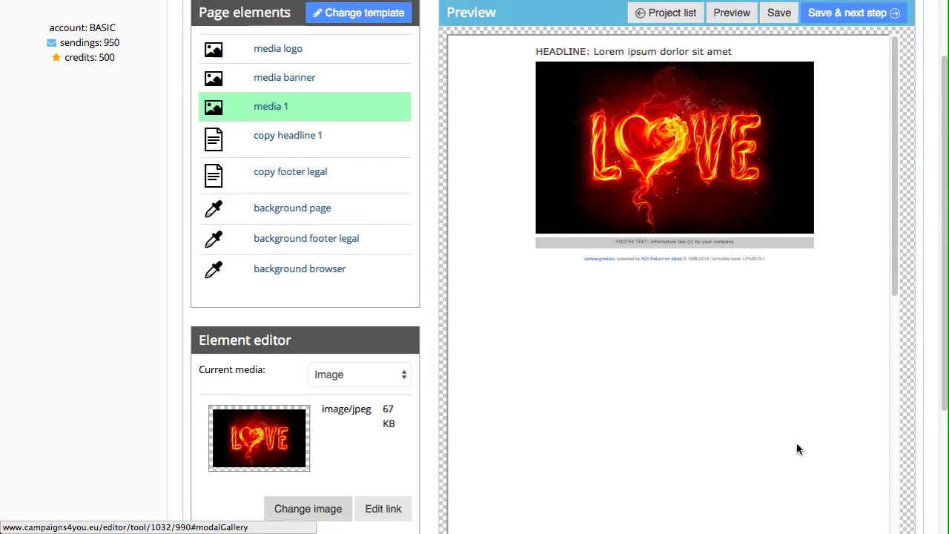
- Set the media logo slot to the 'your Logo!' image from My gallery
{"action": "scroll", "coordinate": [369, 262], "scroll_direction": "up", "scroll_amount": 2}
{"action": "left_click", "coordinate": [275, 107]}
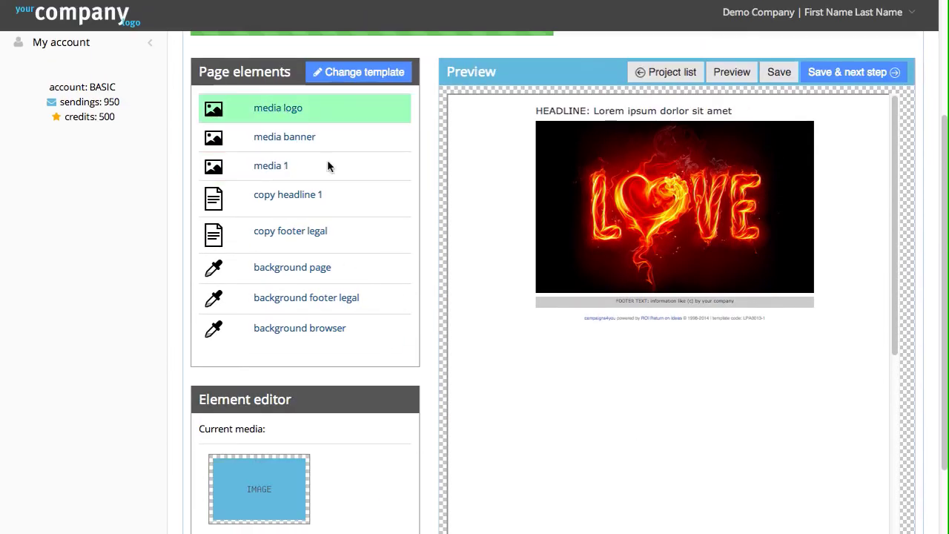
{"action": "scroll", "coordinate": [390, 317], "scroll_direction": "down", "scroll_amount": 3}
{"action": "scroll", "coordinate": [389, 319], "scroll_direction": "down", "scroll_amount": 3}
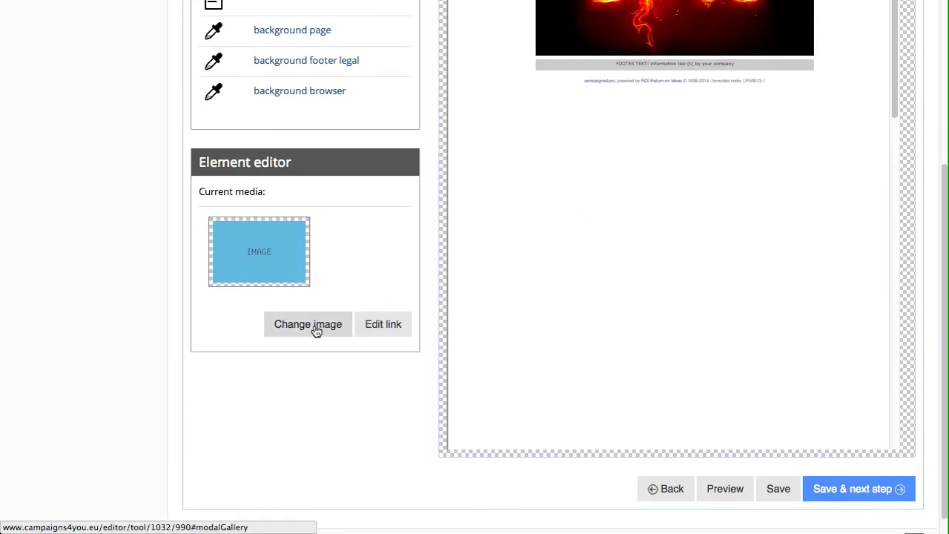
{"action": "left_click", "coordinate": [317, 340]}
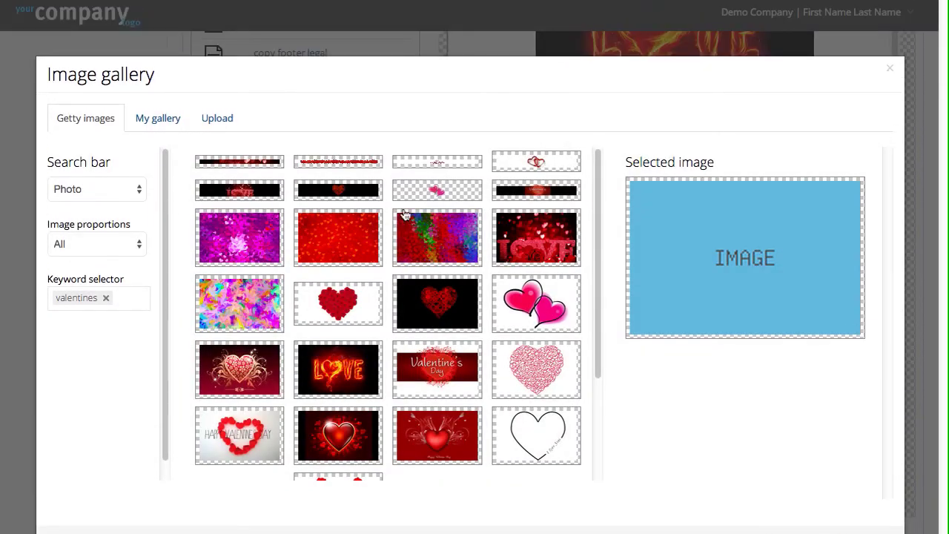
{"action": "left_click", "coordinate": [159, 122]}
{"action": "scroll", "coordinate": [269, 403], "scroll_direction": "down", "scroll_amount": 2}
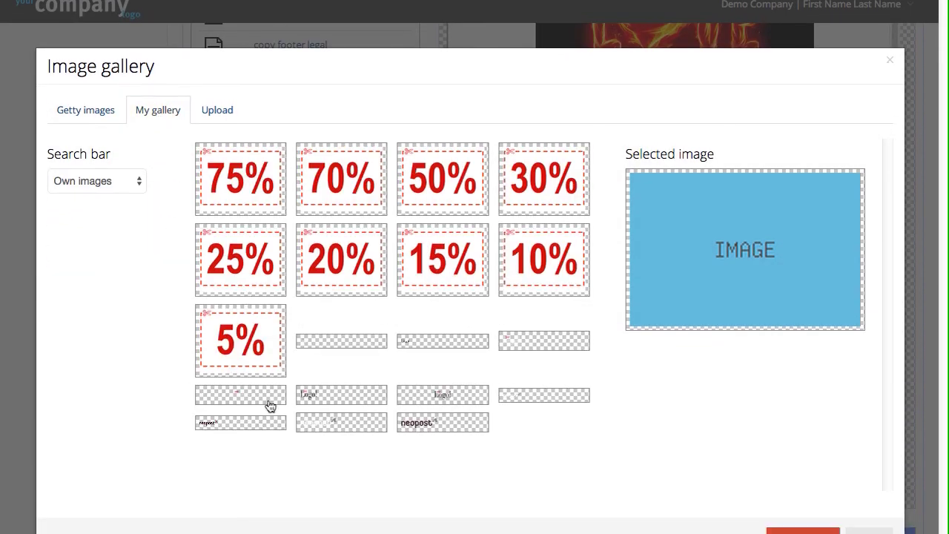
{"action": "left_click", "coordinate": [317, 345]}
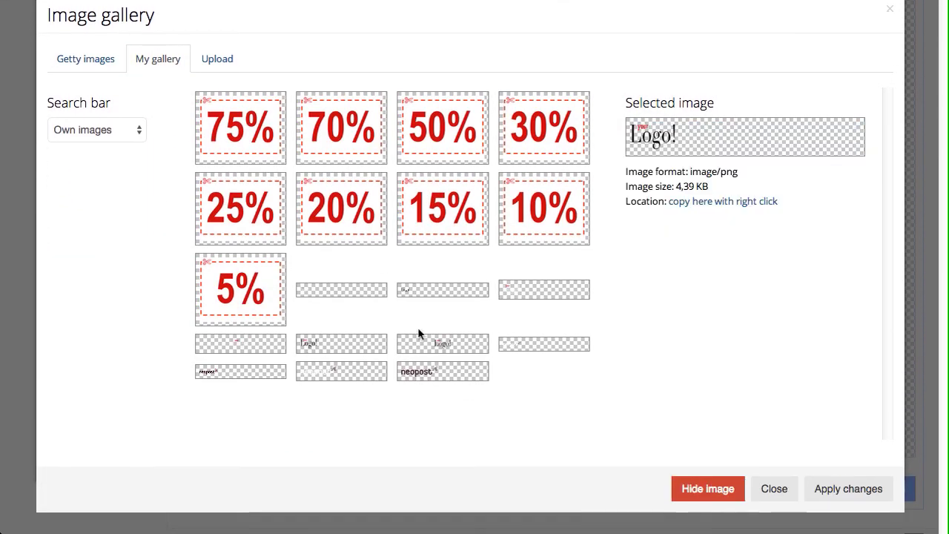
{"action": "left_click", "coordinate": [848, 489]}
{"action": "scroll", "coordinate": [660, 265], "scroll_direction": "up", "scroll_amount": 3}
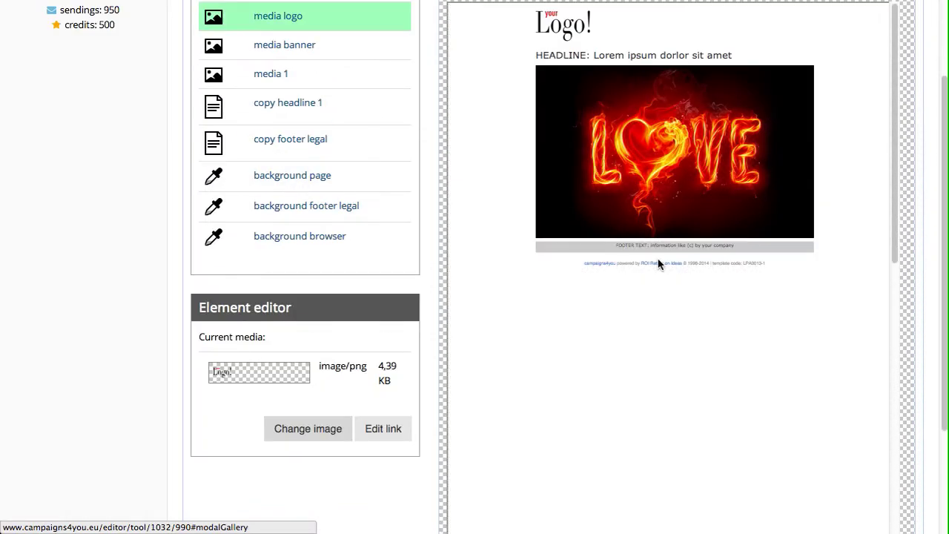
- Centre the headline text and set its font size to 36
{"action": "scroll", "coordinate": [296, 153], "scroll_direction": "up", "scroll_amount": 2}
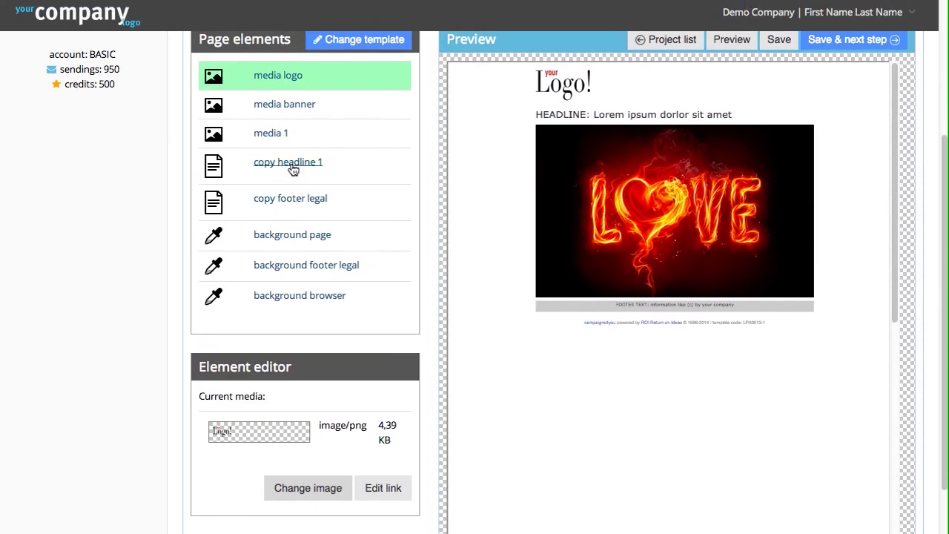
{"action": "left_click", "coordinate": [293, 167]}
{"action": "scroll", "coordinate": [329, 370], "scroll_direction": "down", "scroll_amount": 4}
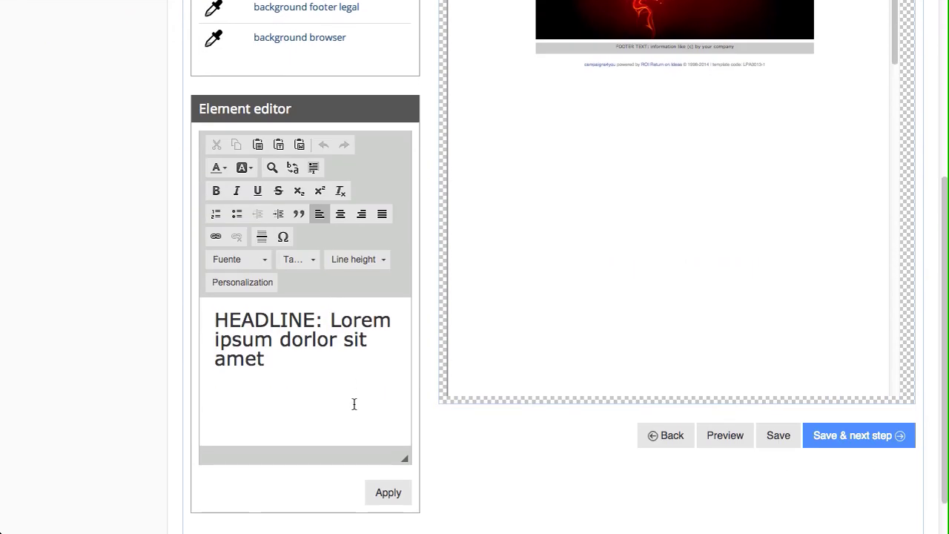
{"action": "left_click_drag", "start_coordinate": [343, 371], "coordinate": [190, 322]}
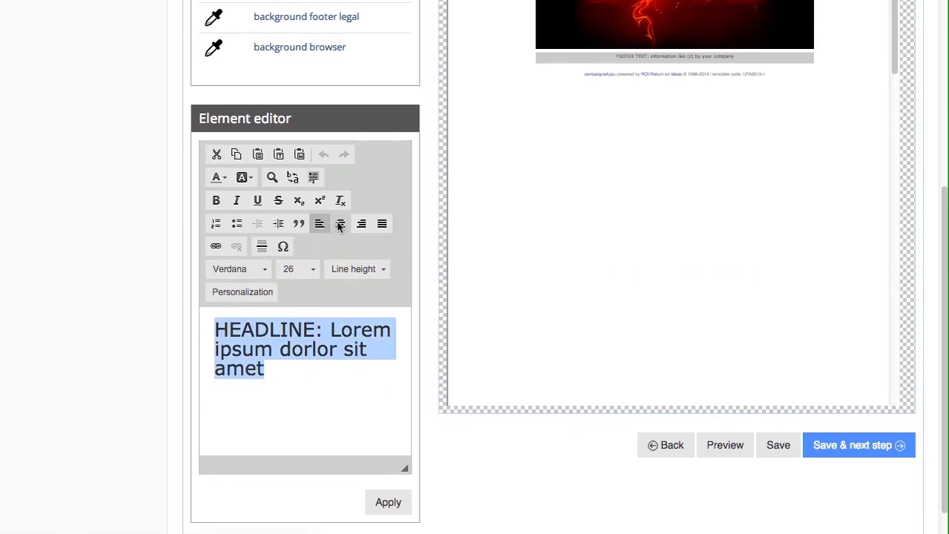
{"action": "left_click", "coordinate": [341, 213]}
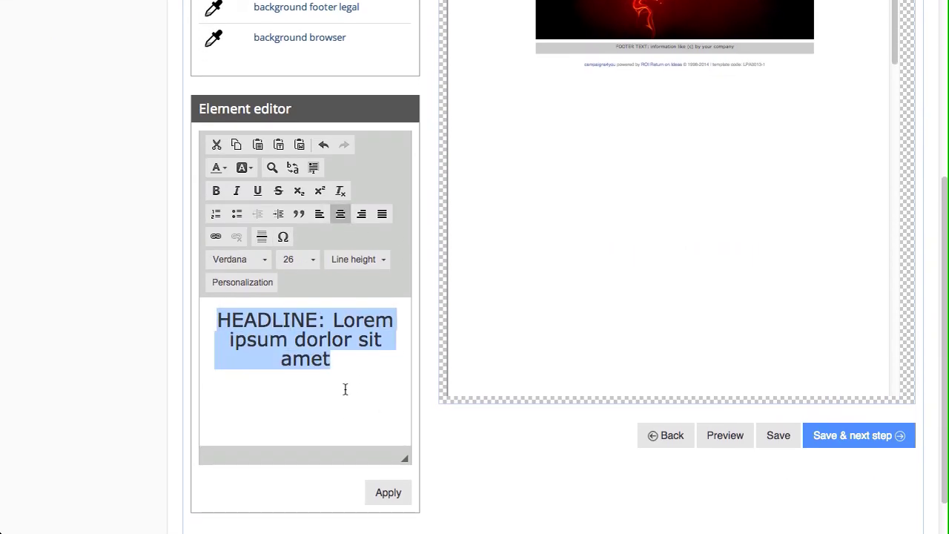
{"action": "left_click_drag", "start_coordinate": [340, 364], "coordinate": [179, 308]}
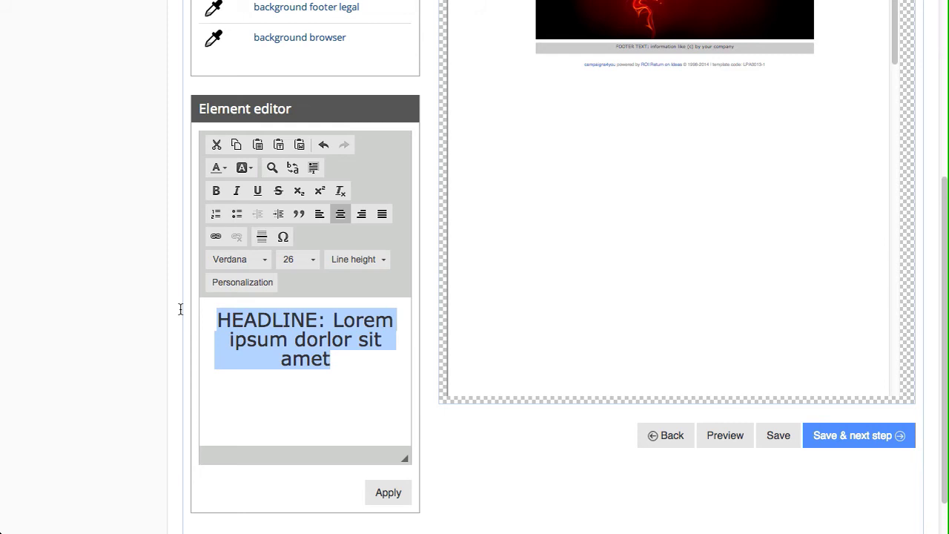
{"action": "left_click", "coordinate": [311, 260]}
{"action": "left_click", "coordinate": [323, 387]}
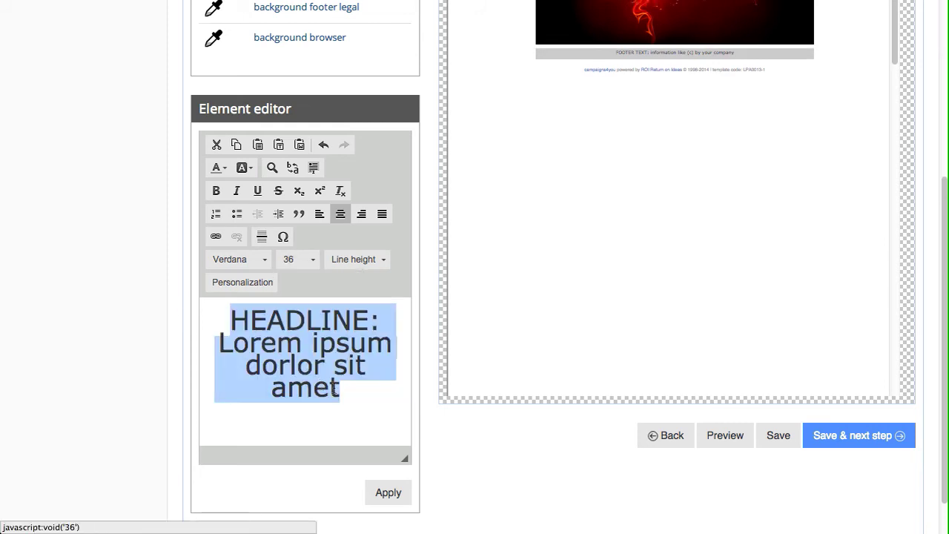
{"action": "left_click", "coordinate": [401, 500]}
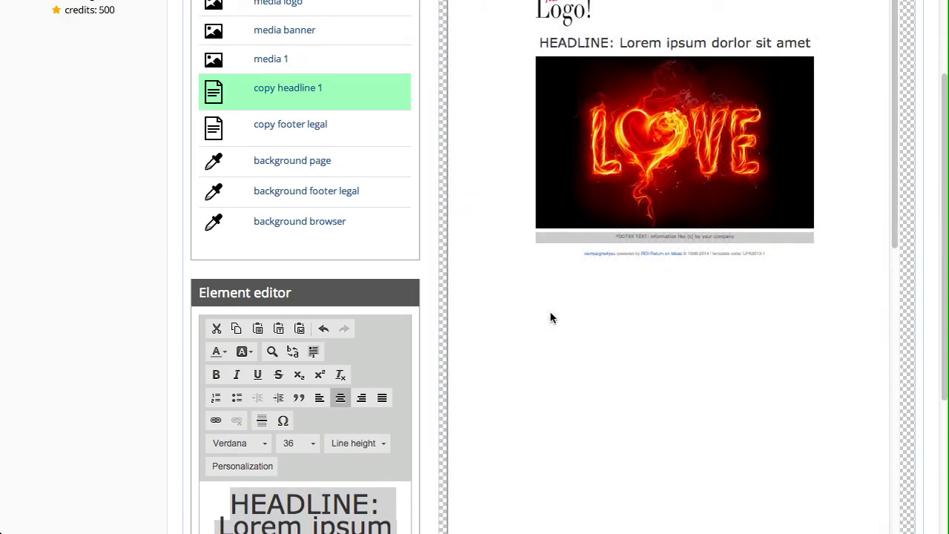
- Replace the headline text with 'Hello all the best!' and apply it
{"action": "scroll", "coordinate": [551, 318], "scroll_direction": "down", "scroll_amount": 3}
{"action": "scroll", "coordinate": [352, 512], "scroll_direction": "down", "scroll_amount": 3}
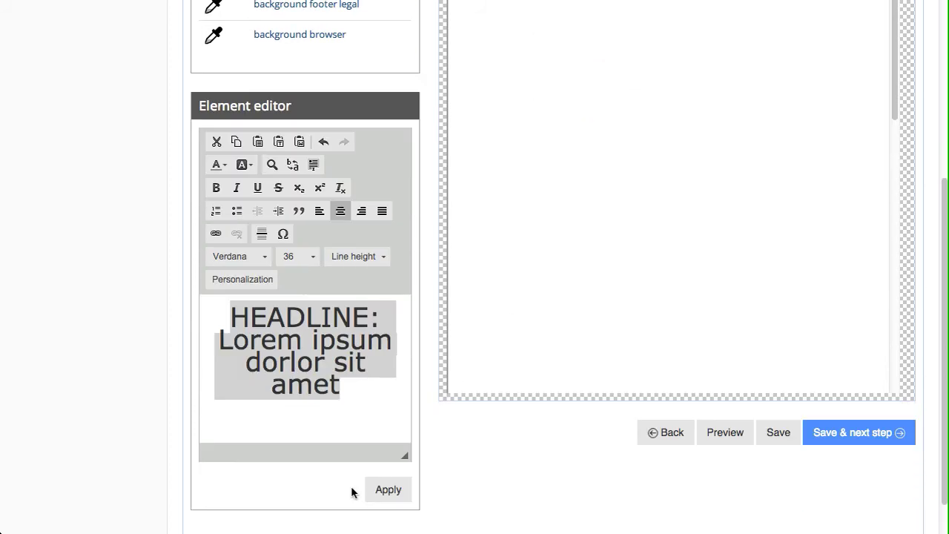
{"action": "left_click_drag", "start_coordinate": [232, 317], "coordinate": [370, 386]}
{"action": "type", "text": "Hello "}
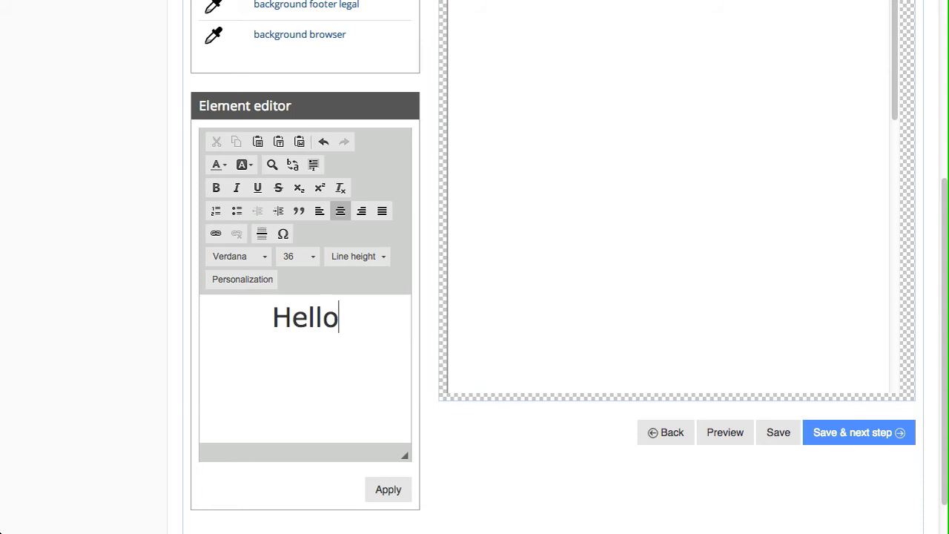
{"action": "type", "text": "all "}
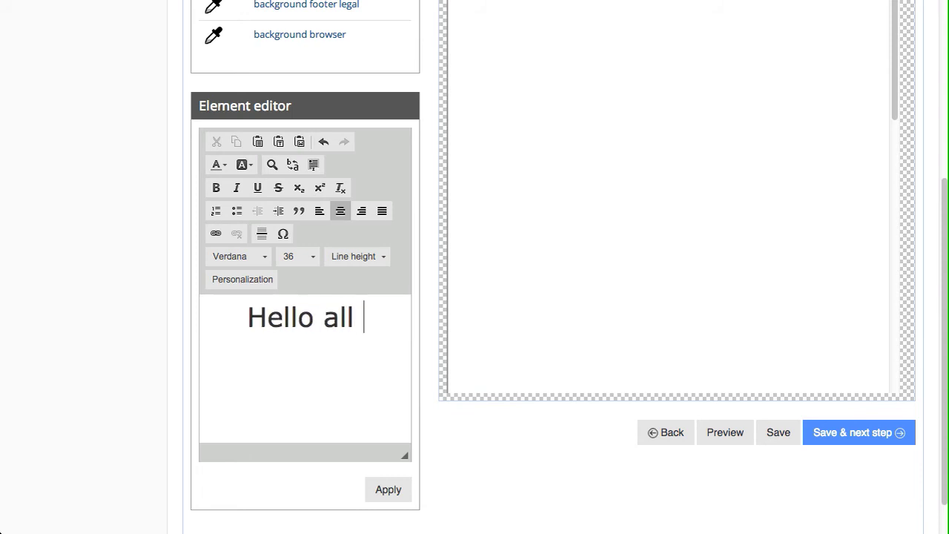
{"action": "type", "text": "the best"}
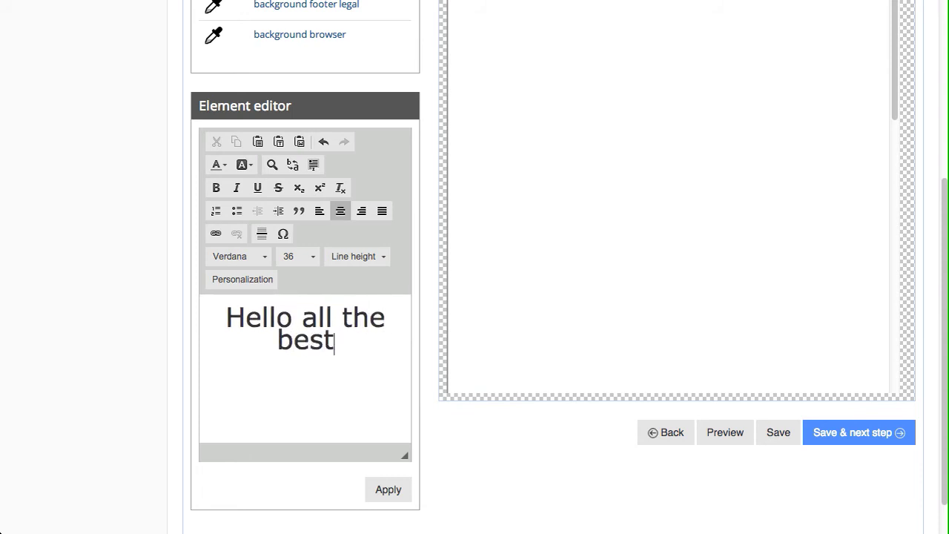
{"action": "type", "text": "!"}
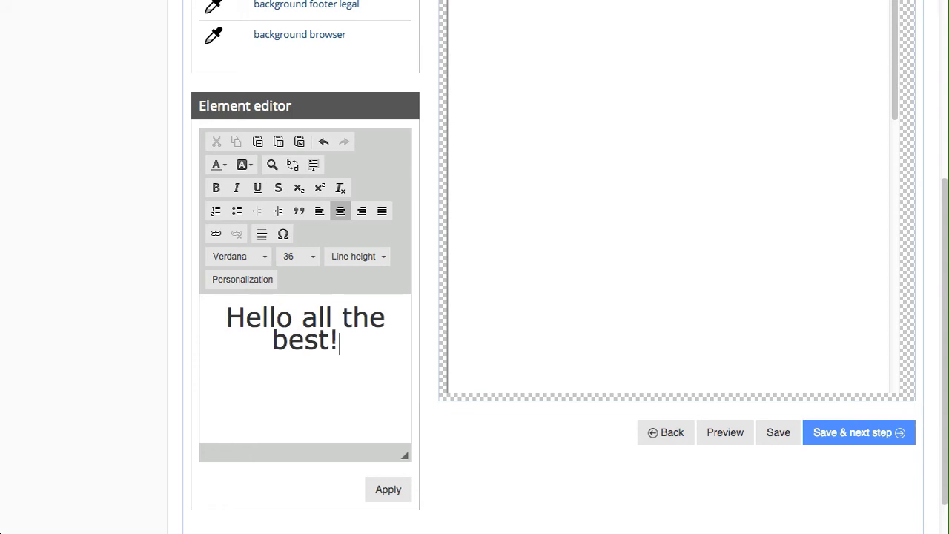
{"action": "left_click", "coordinate": [383, 492]}
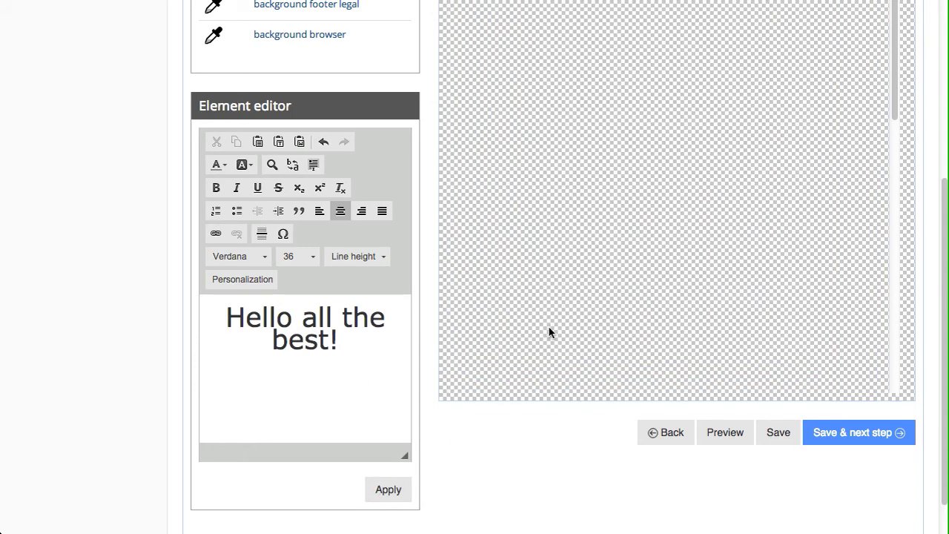
{"action": "scroll", "coordinate": [551, 330], "scroll_direction": "up", "scroll_amount": 5}
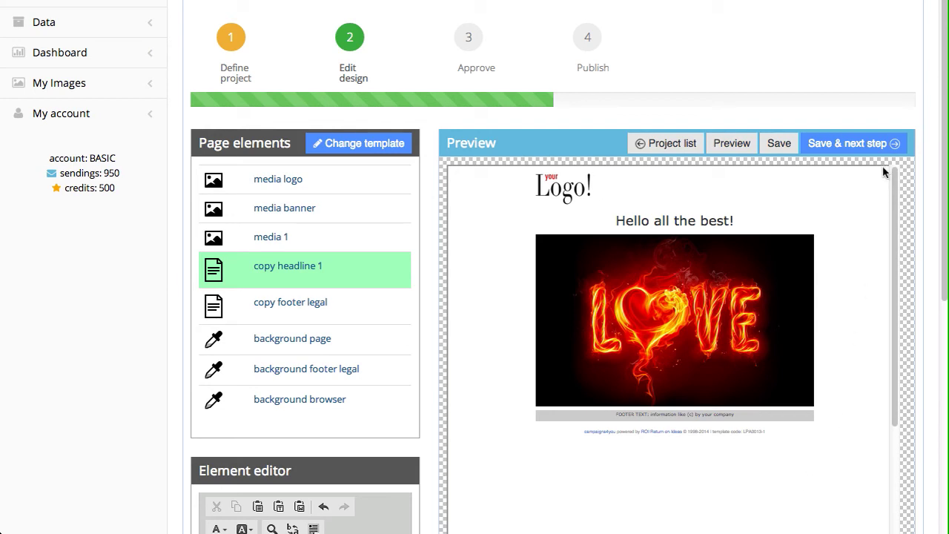
- Save the design and advance to the Final approvement step
{"action": "scroll", "coordinate": [866, 273], "scroll_direction": "up", "scroll_amount": 1}
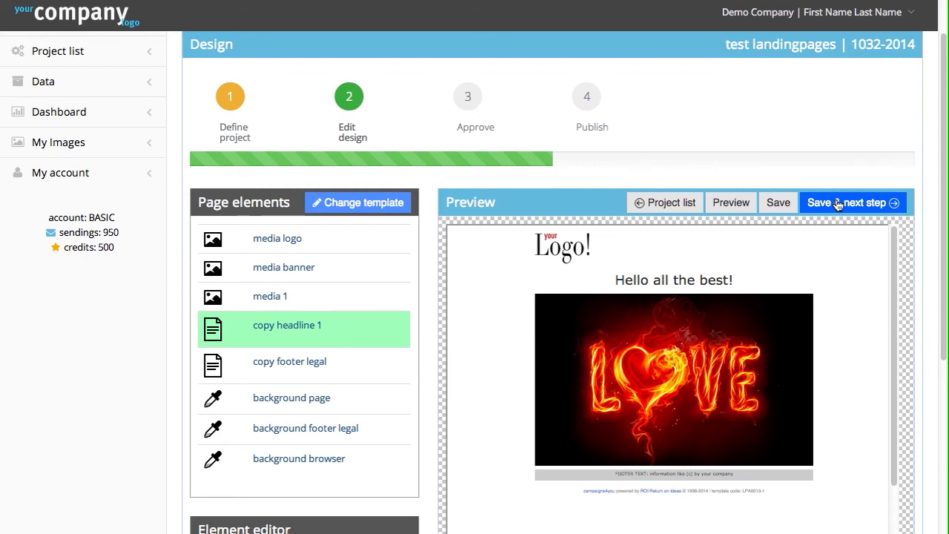
{"action": "left_click", "coordinate": [837, 203]}
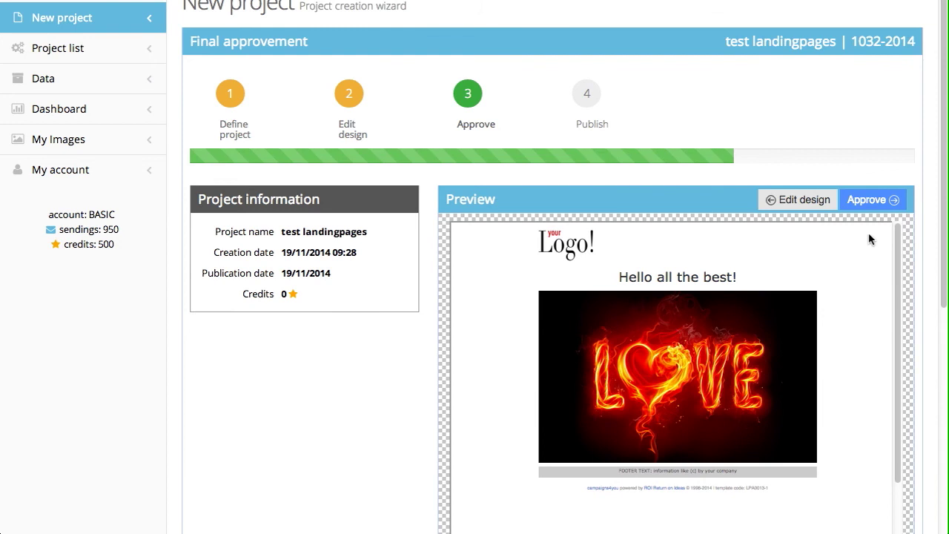
{"action": "scroll", "coordinate": [864, 236], "scroll_direction": "up", "scroll_amount": 1}
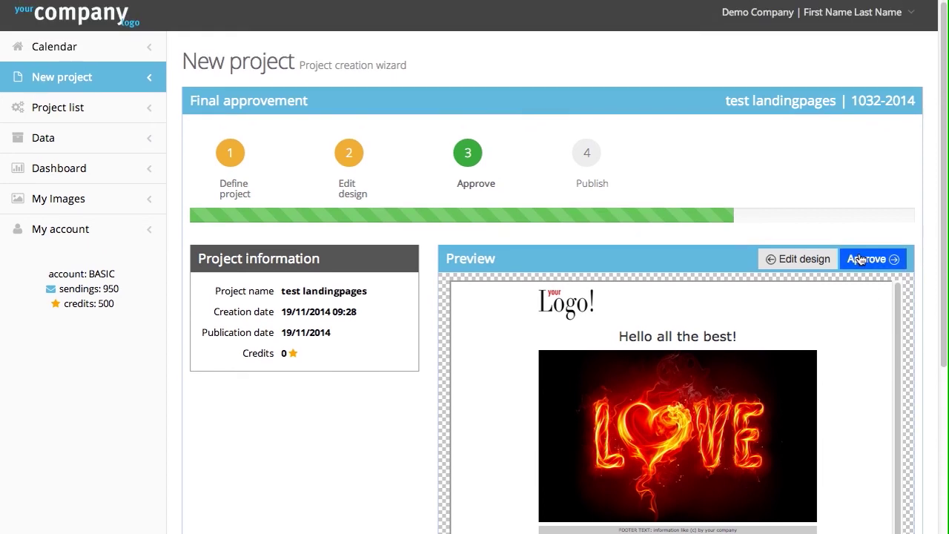
- Approve the landing page and start publishing it from the Publication step
{"action": "left_click", "coordinate": [861, 259]}
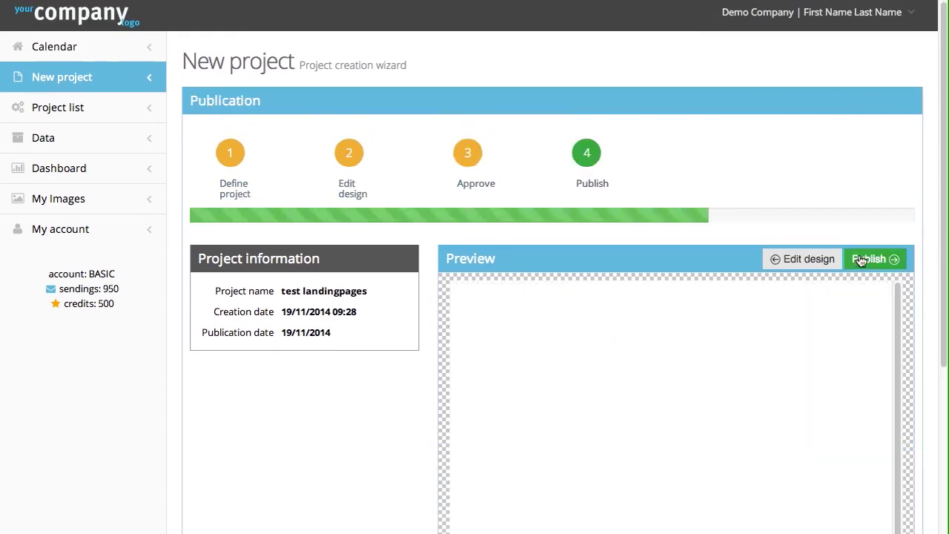
{"action": "scroll", "coordinate": [908, 281], "scroll_direction": "down", "scroll_amount": 1}
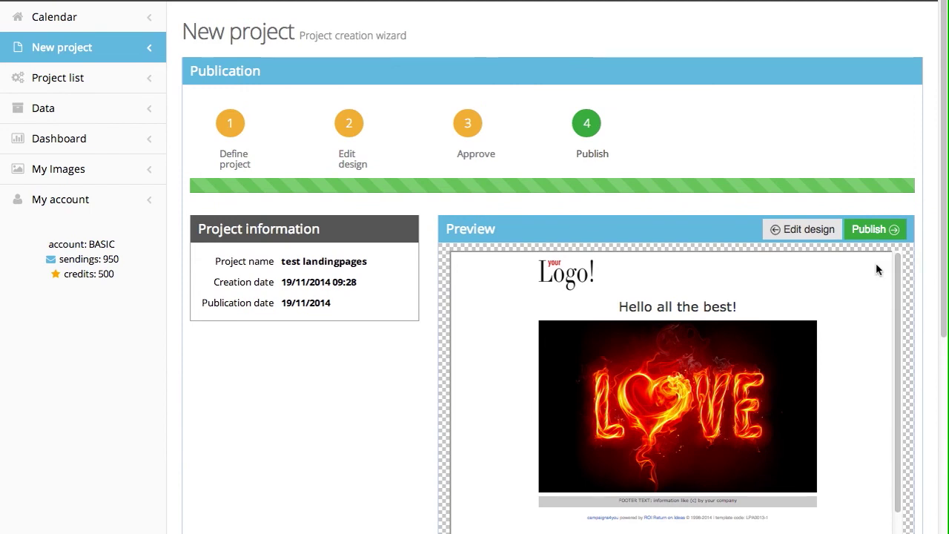
{"action": "scroll", "coordinate": [870, 262], "scroll_direction": "up", "scroll_amount": 1}
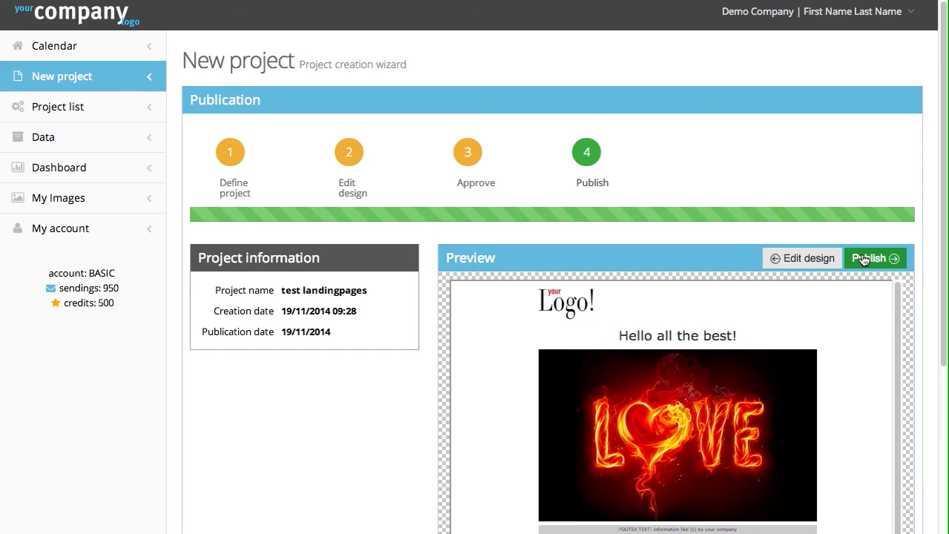
{"action": "left_click", "coordinate": [863, 258]}
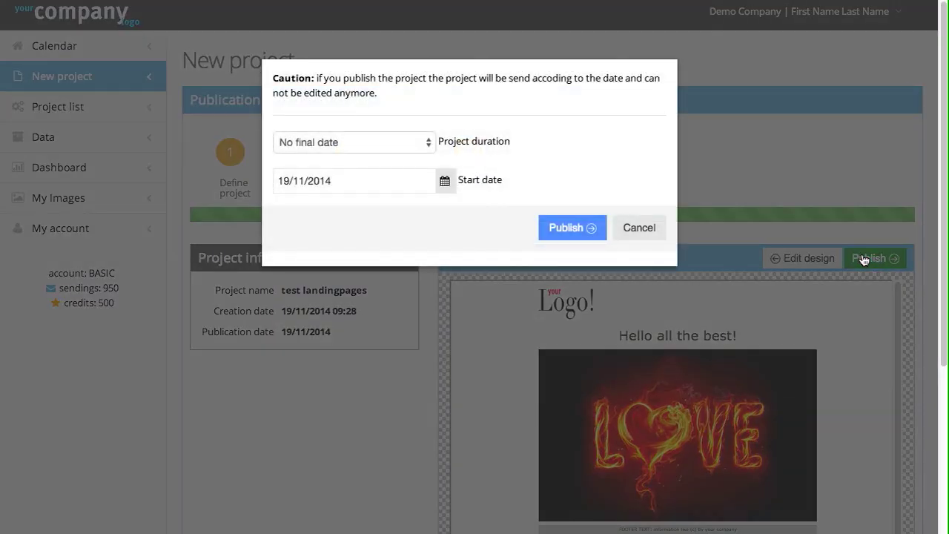
- Confirm publishing with no final date and open the live landing page
{"action": "left_click", "coordinate": [584, 234]}
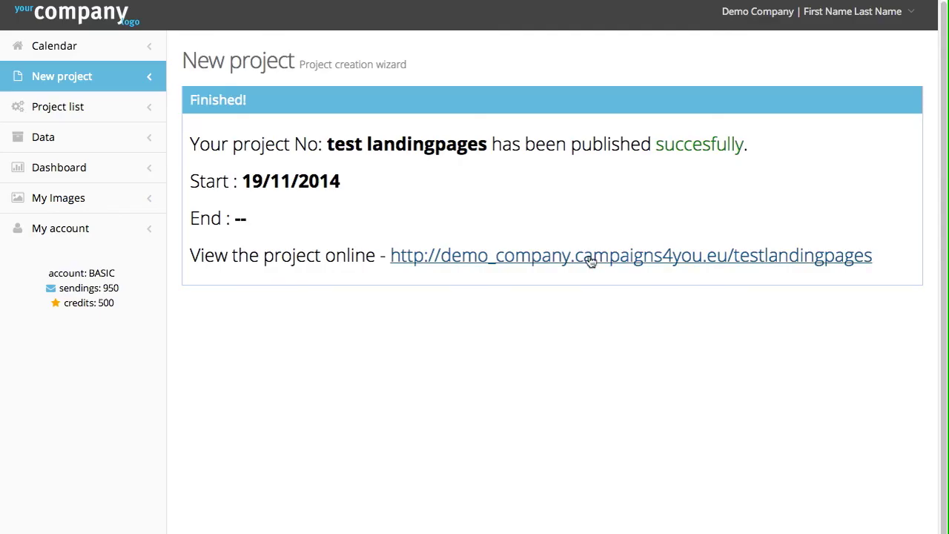
{"action": "left_click", "coordinate": [590, 256]}
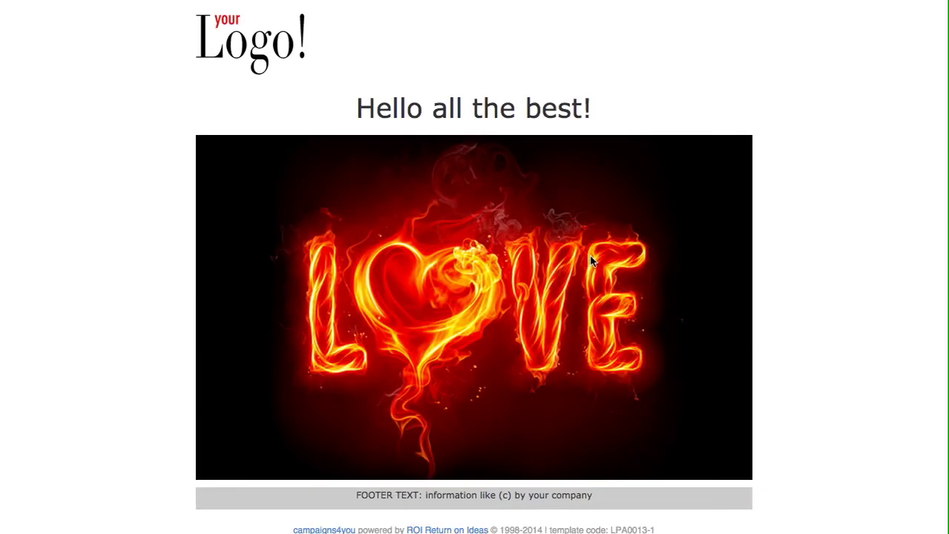